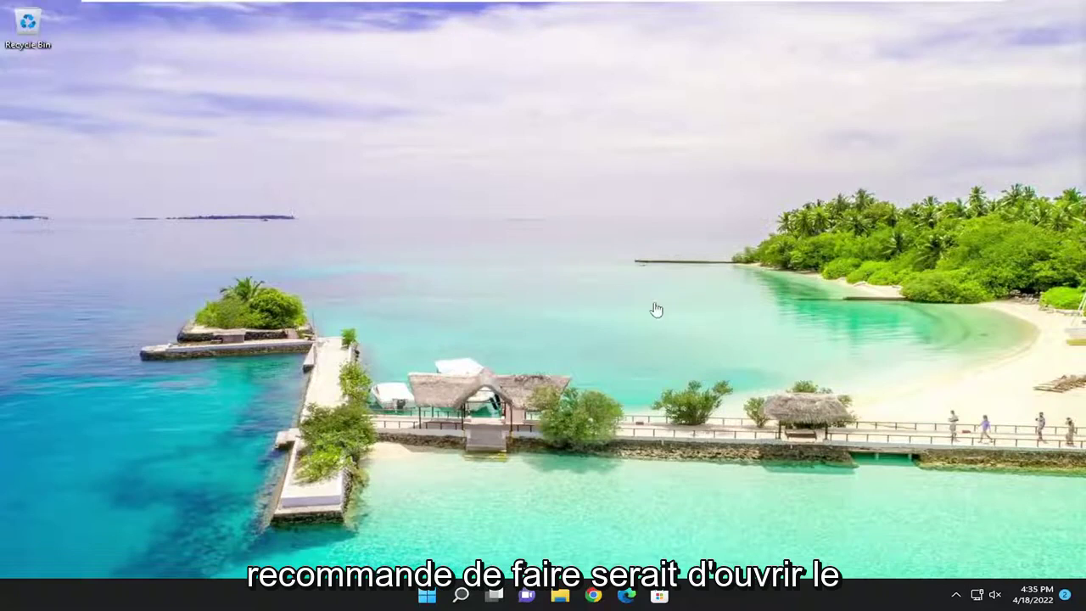
Step: Search Windows for 'regedit' and run Registry Editor as administrator, approving the UAC prompt
click(461, 595)
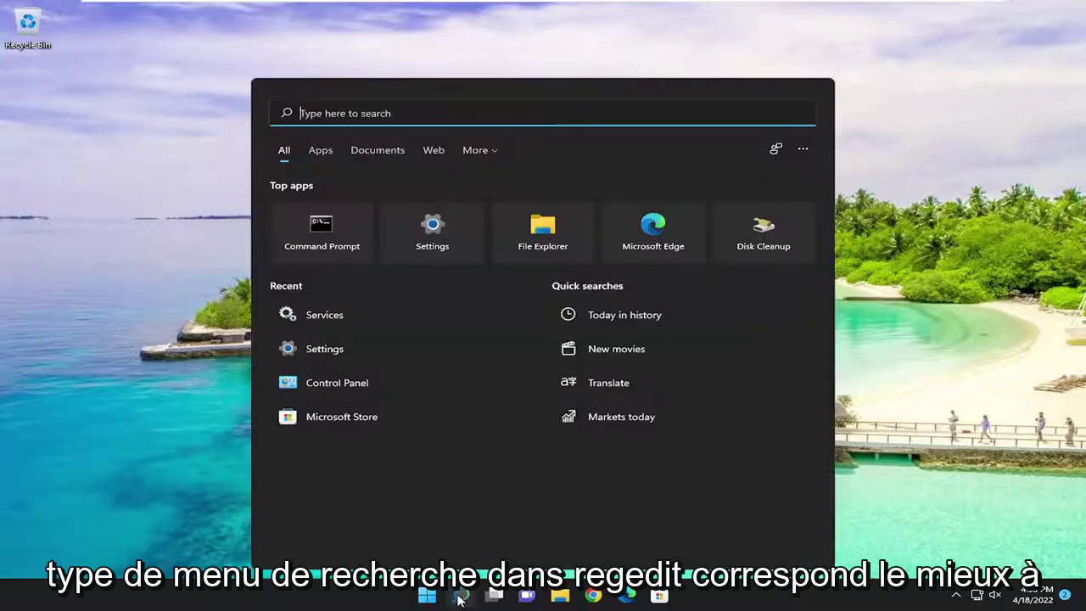
text(regedit)
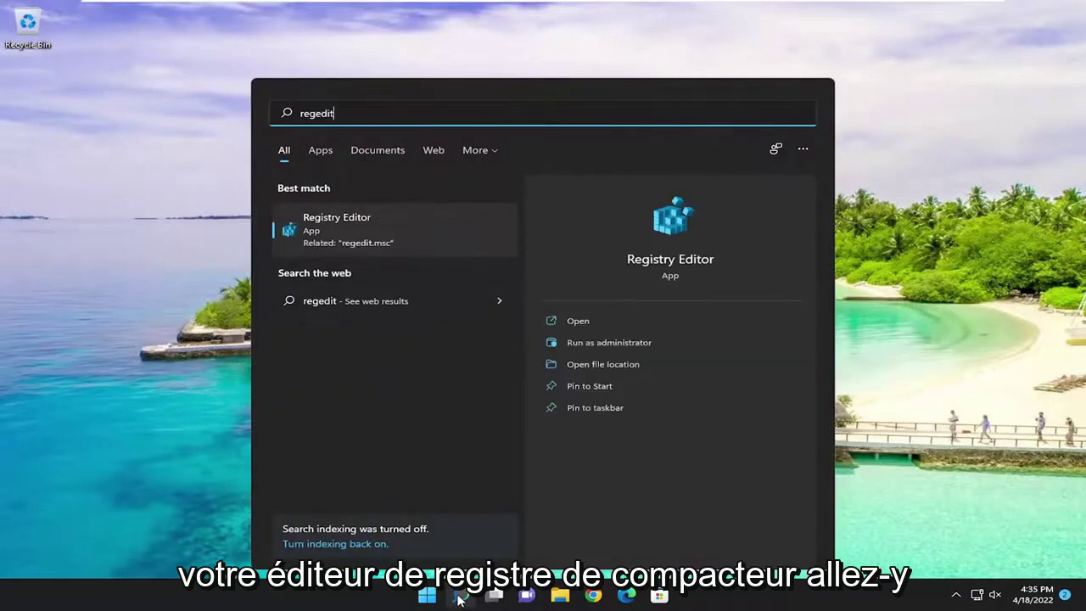
right_click(319, 223)
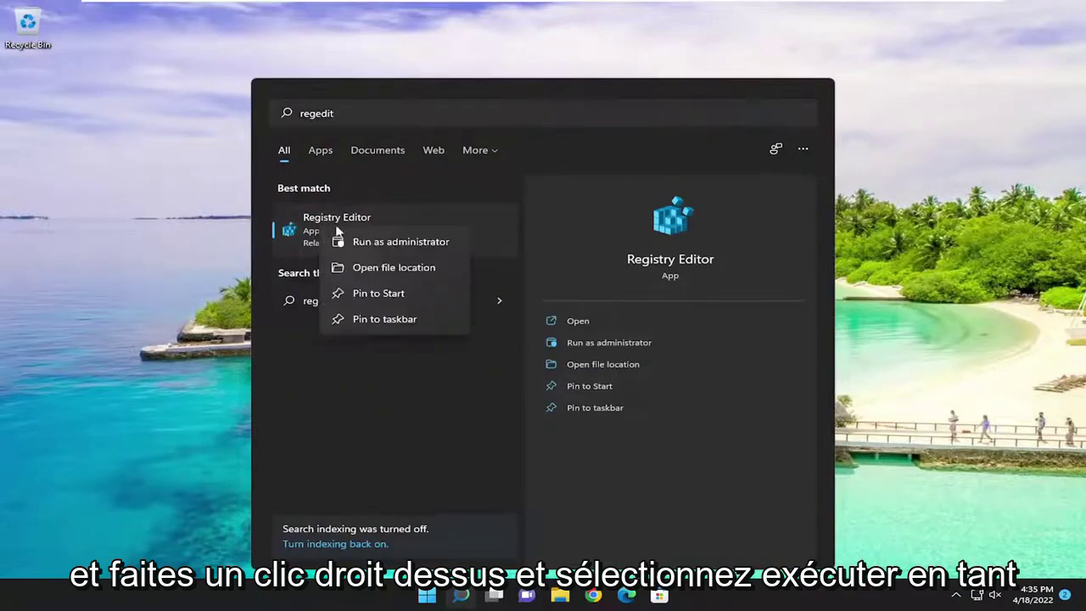
click(408, 244)
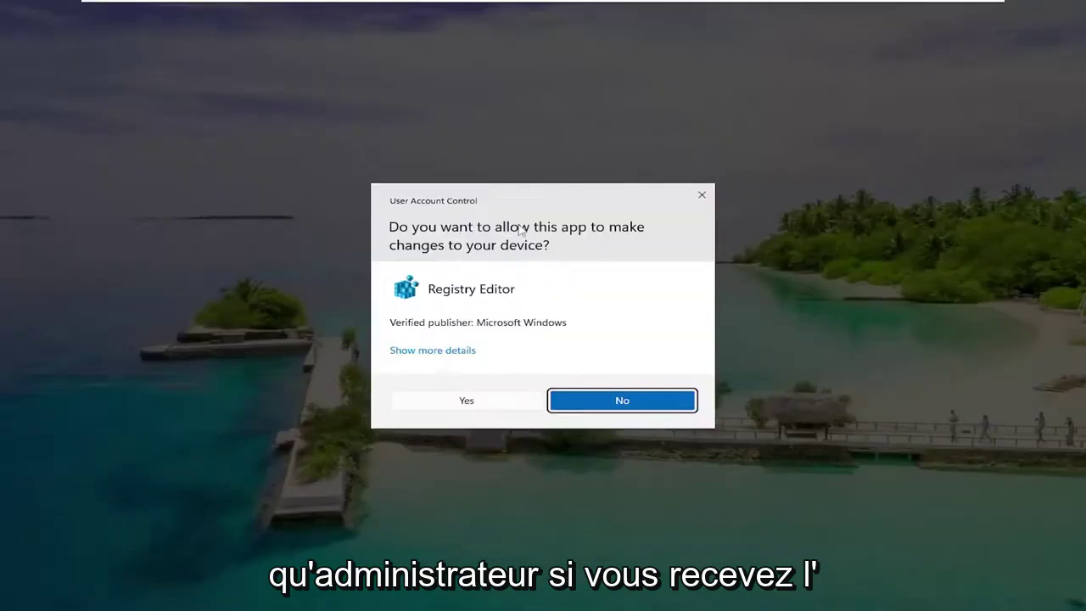
click(471, 402)
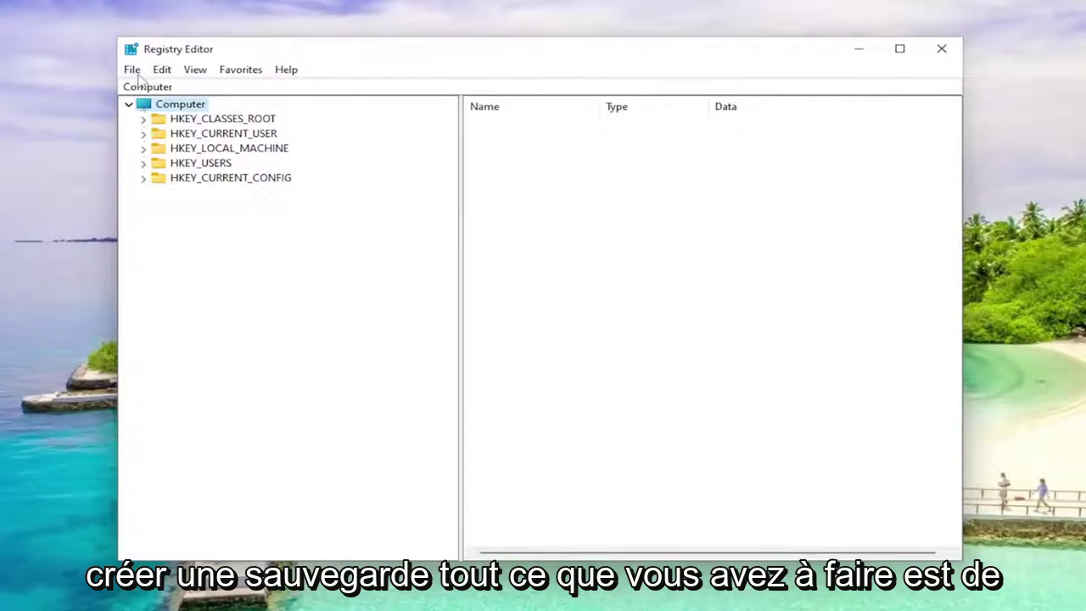
click(134, 71)
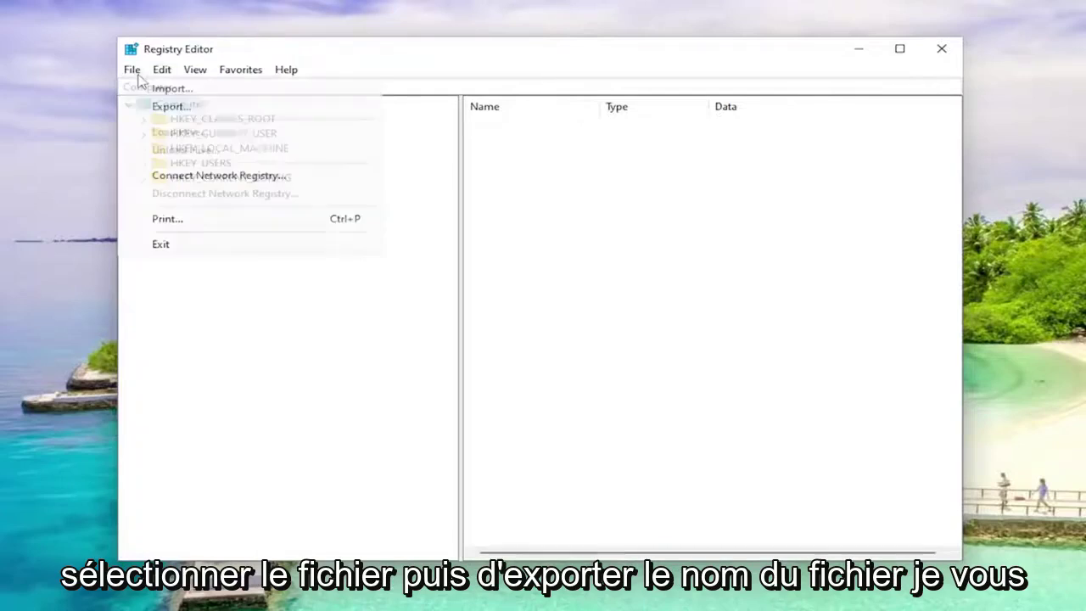
click(169, 106)
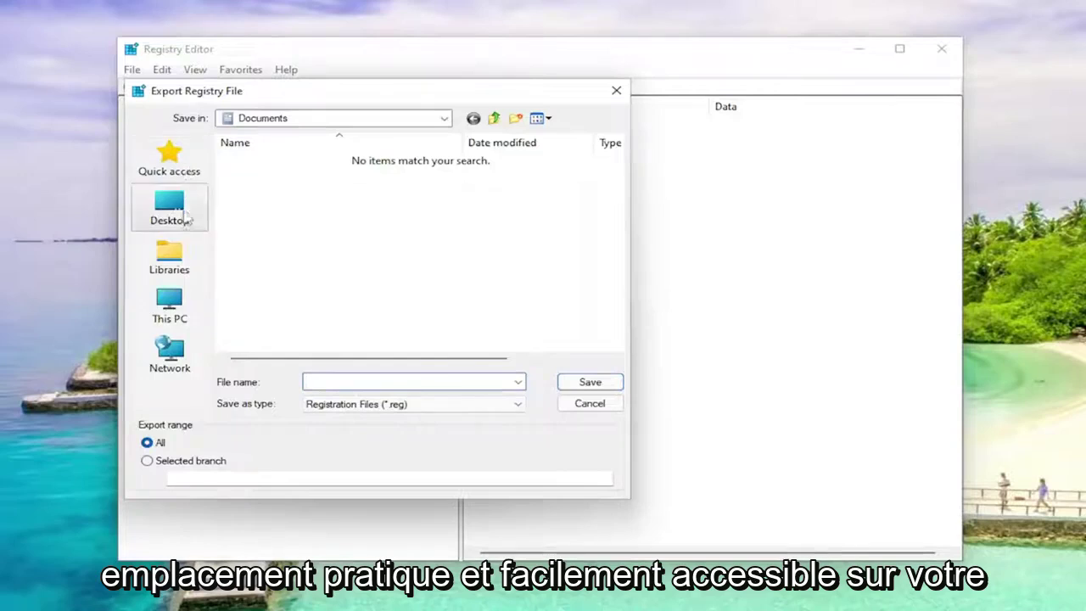
click(590, 403)
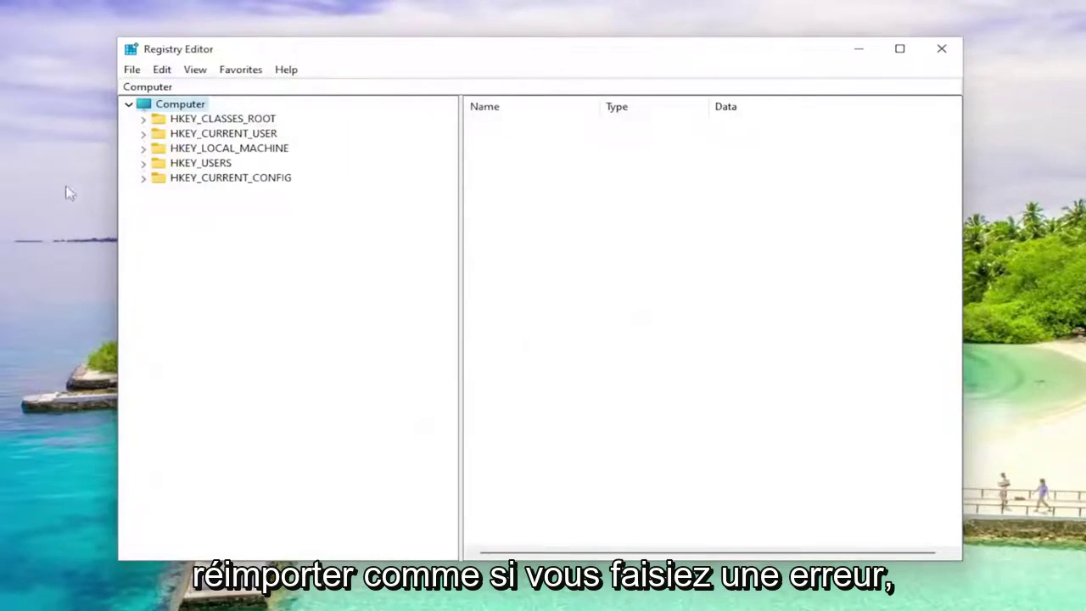
click(134, 69)
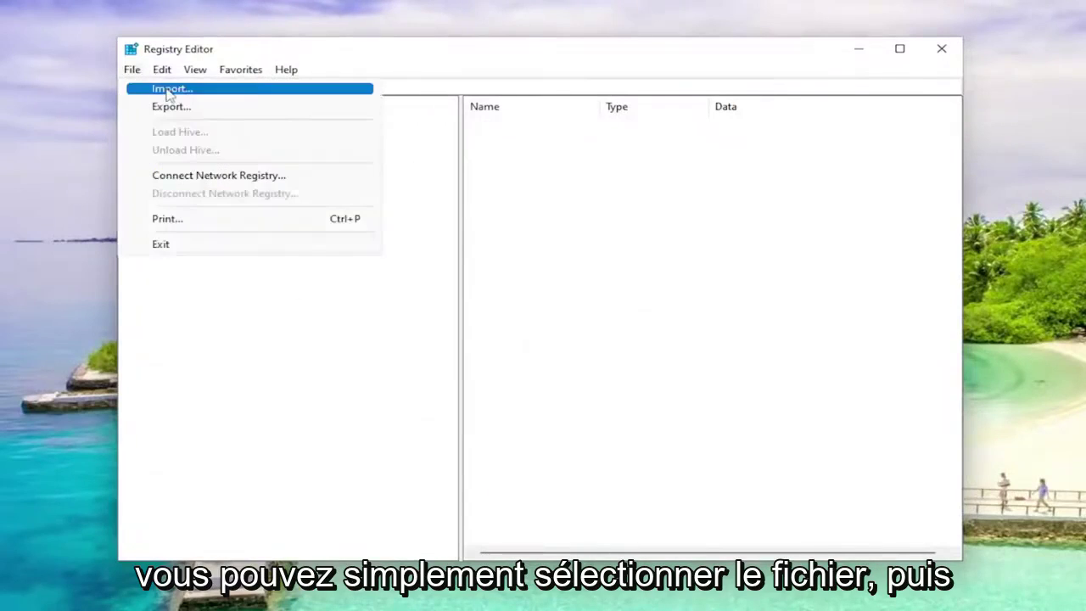
click(162, 88)
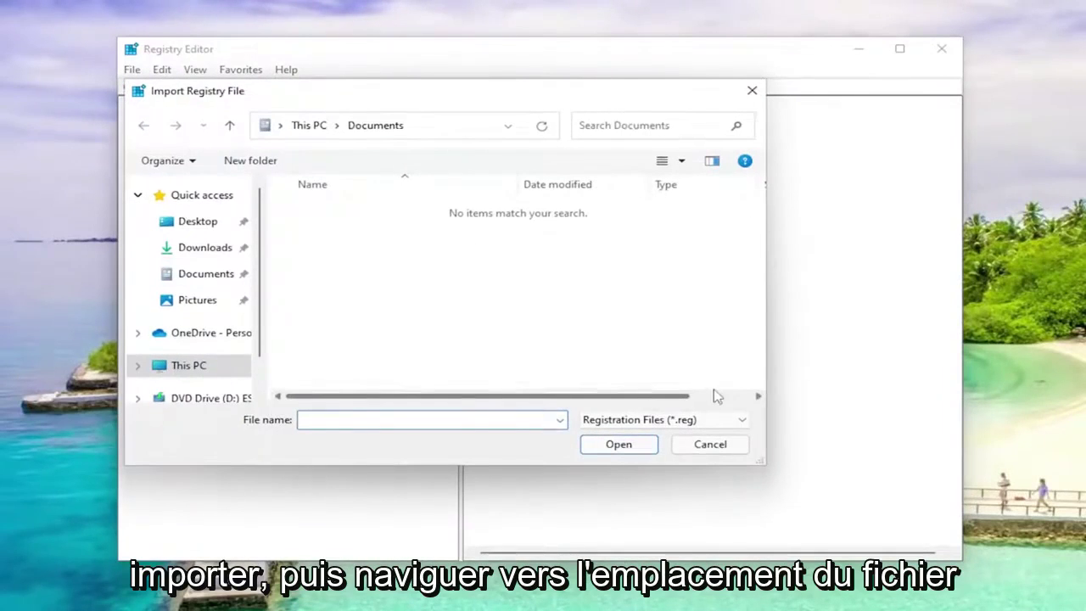
click(718, 452)
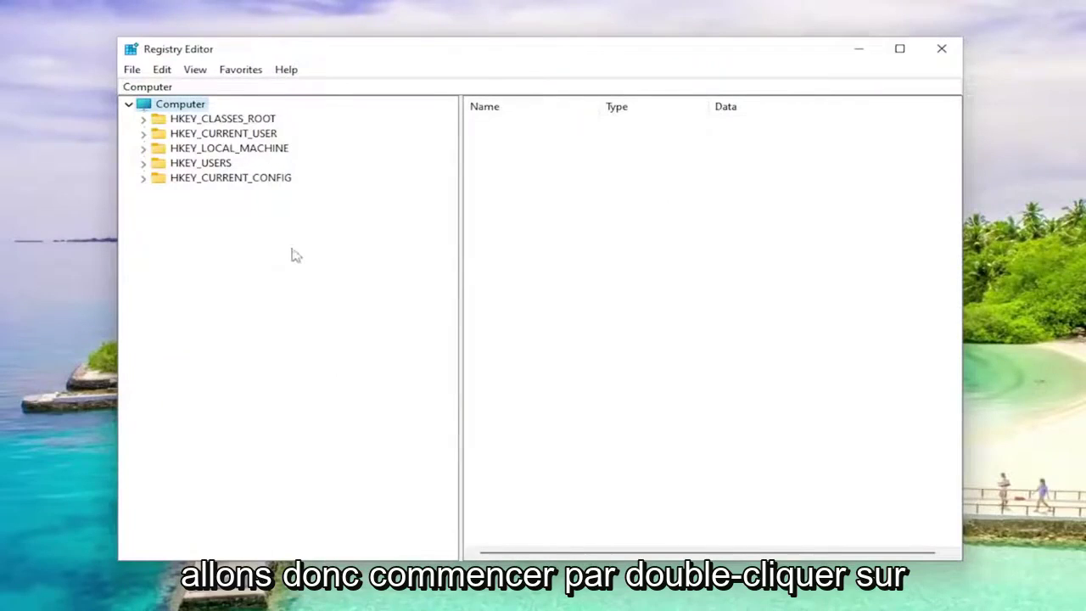
Step: Navigate to HKEY_LOCAL_MACHINE\SYSTEM\CurrentControlSet\Control\Print to list its values
double_click(254, 150)
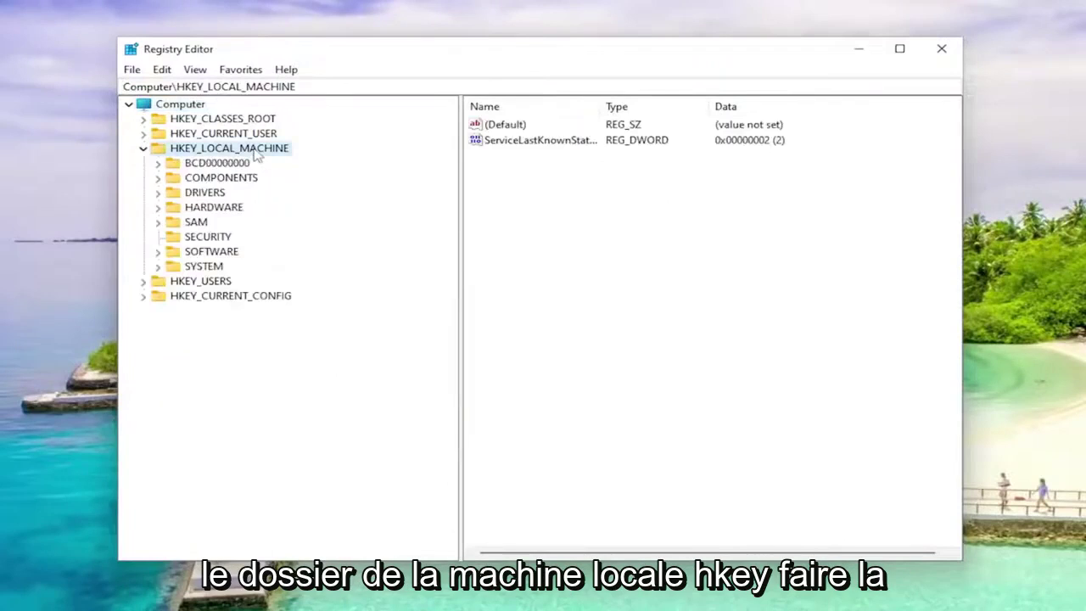
double_click(204, 266)
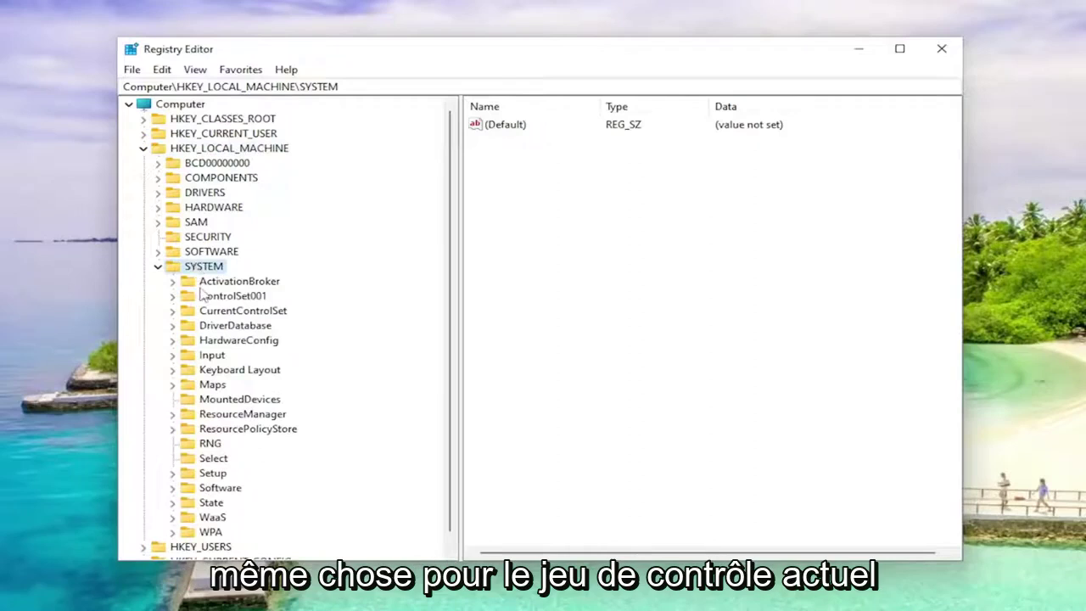
click(241, 312)
double_click(241, 313)
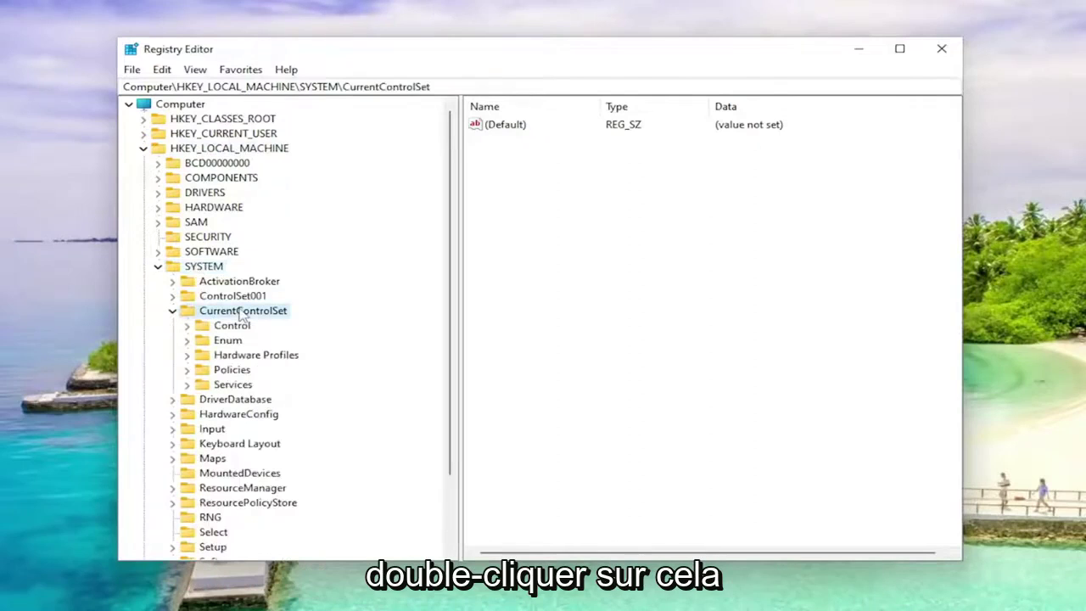
click(227, 327)
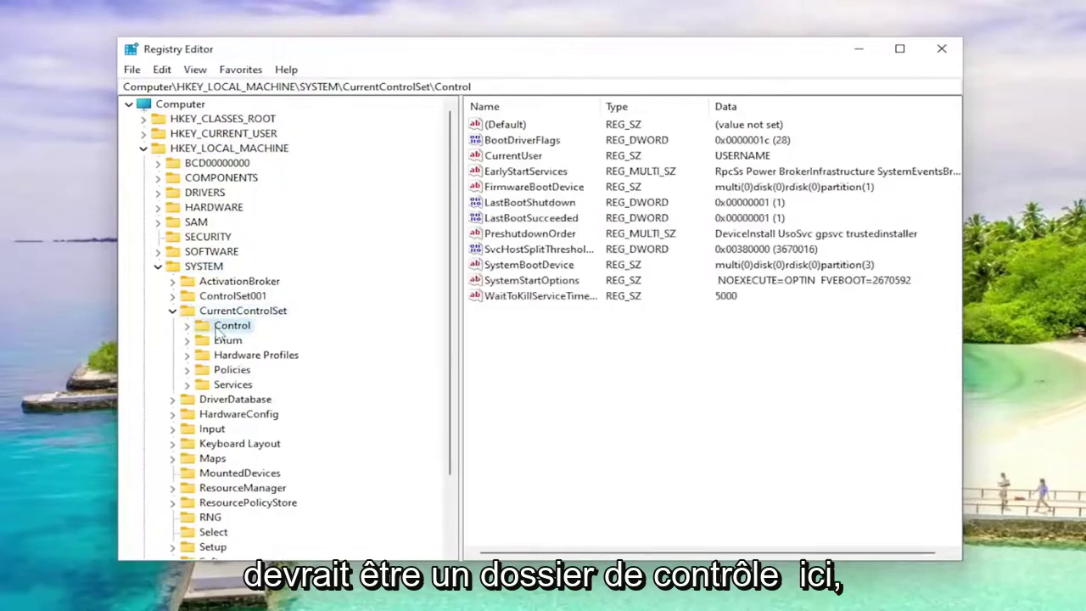
double_click(227, 329)
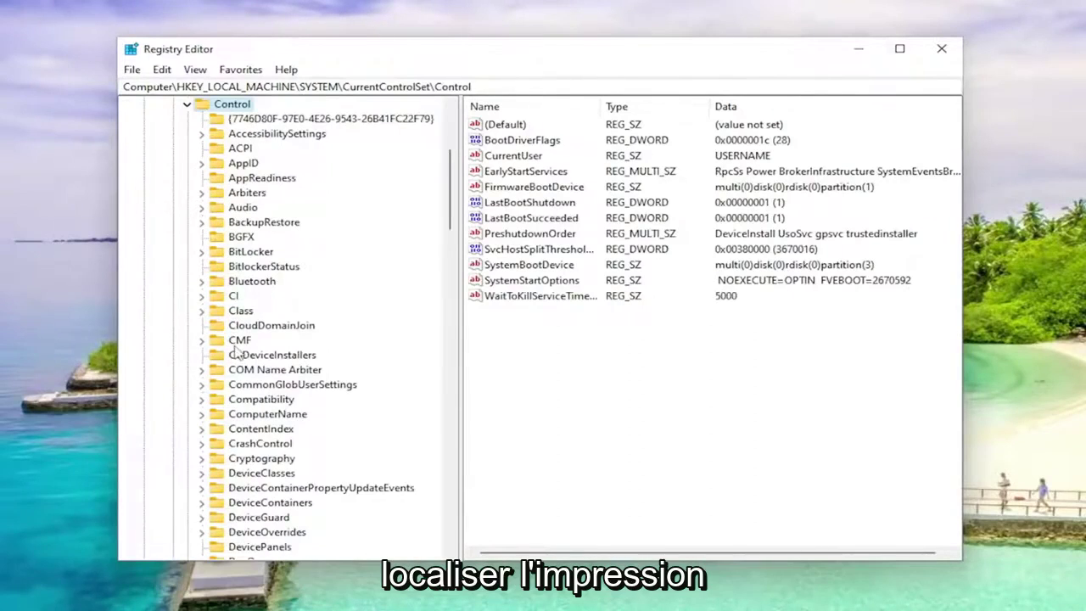
scroll(237, 352, down, 20)
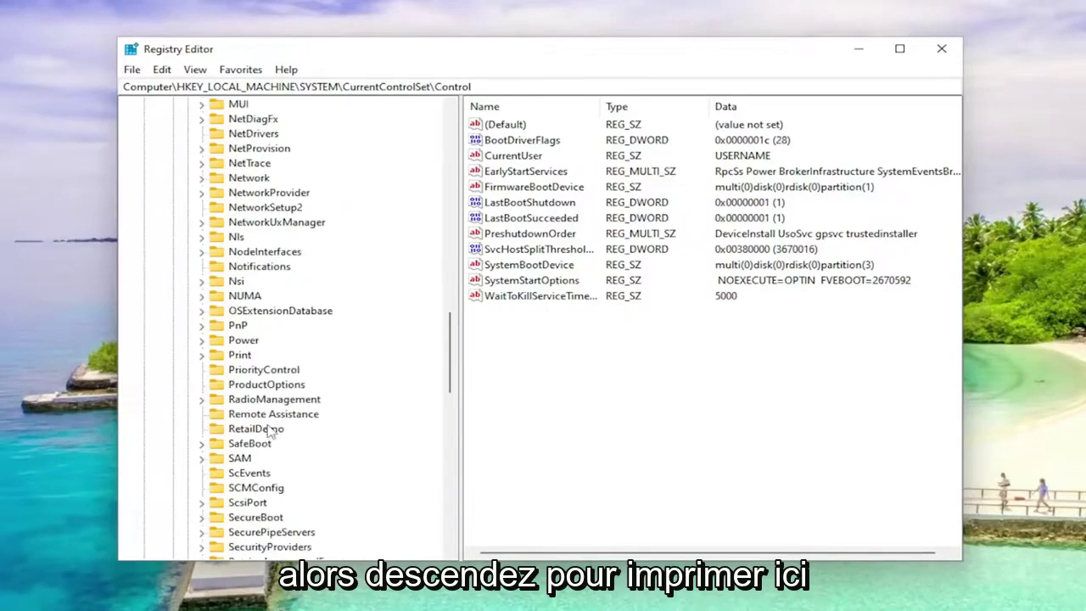
click(241, 356)
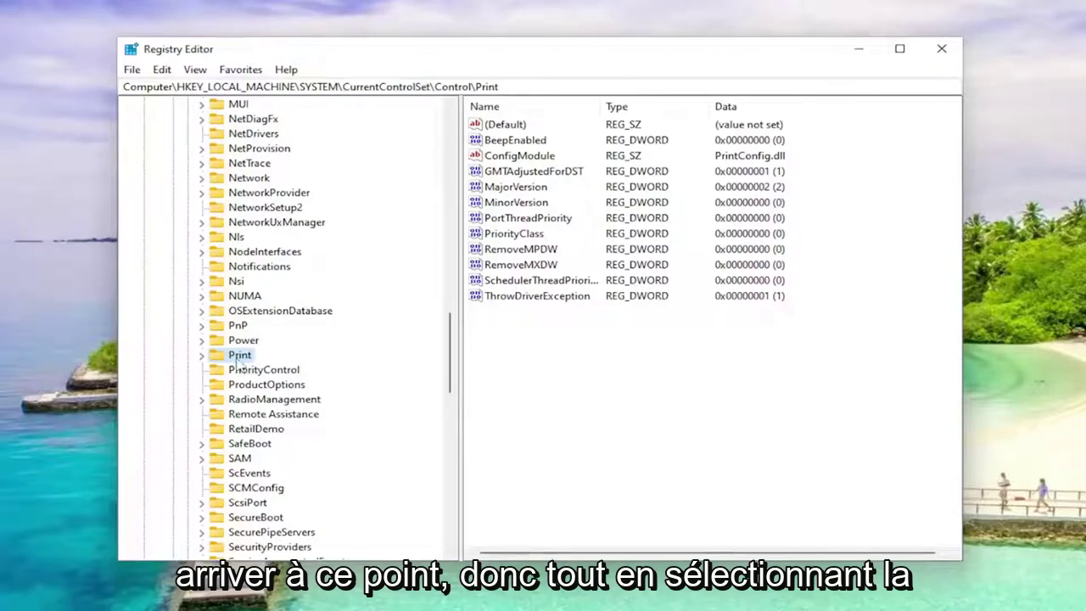
Step: Add a new DWORD (32-bit) value under Print named 'RpcAuthnLevelPrivacyEnabled'
right_click(549, 354)
mouse_move(613, 363)
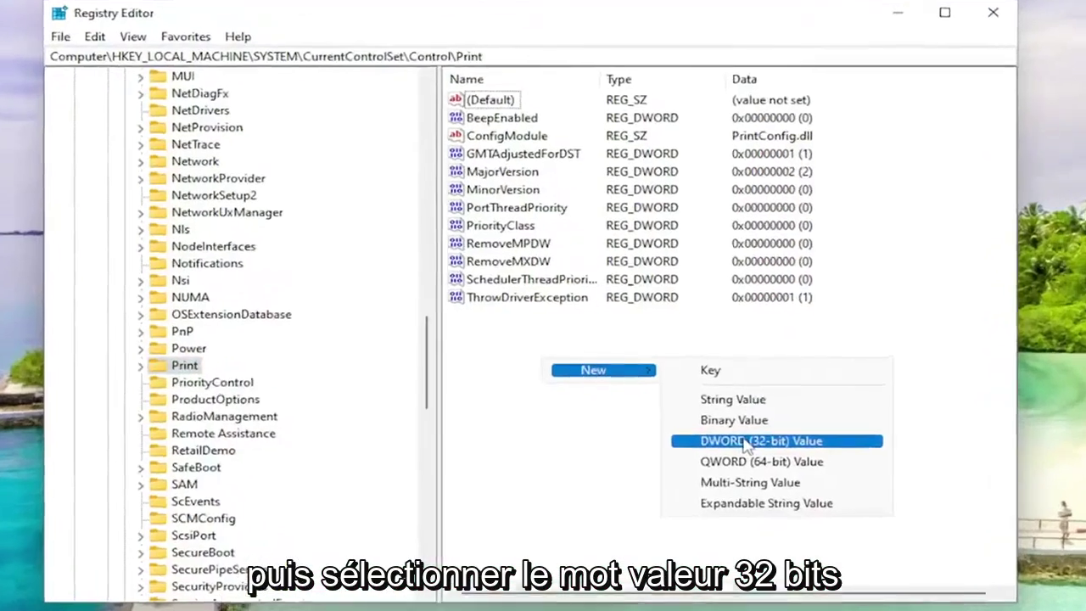
click(727, 421)
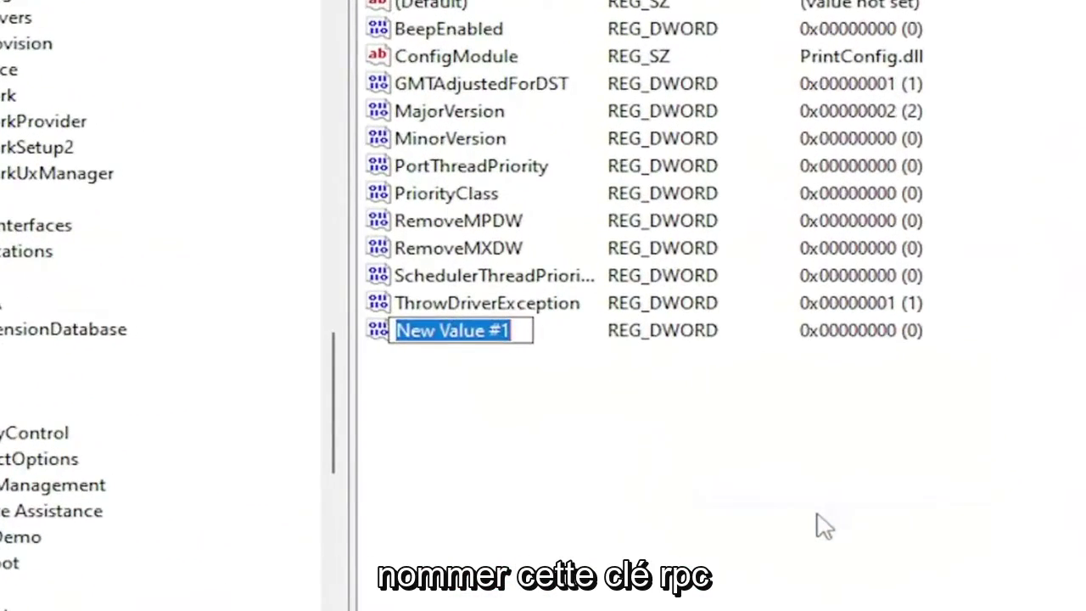
Step: Name the new DWORD value RpcAuthnLevelPrivacyEnabled
text(RpcAuthnLevelPrivacyEnabled)
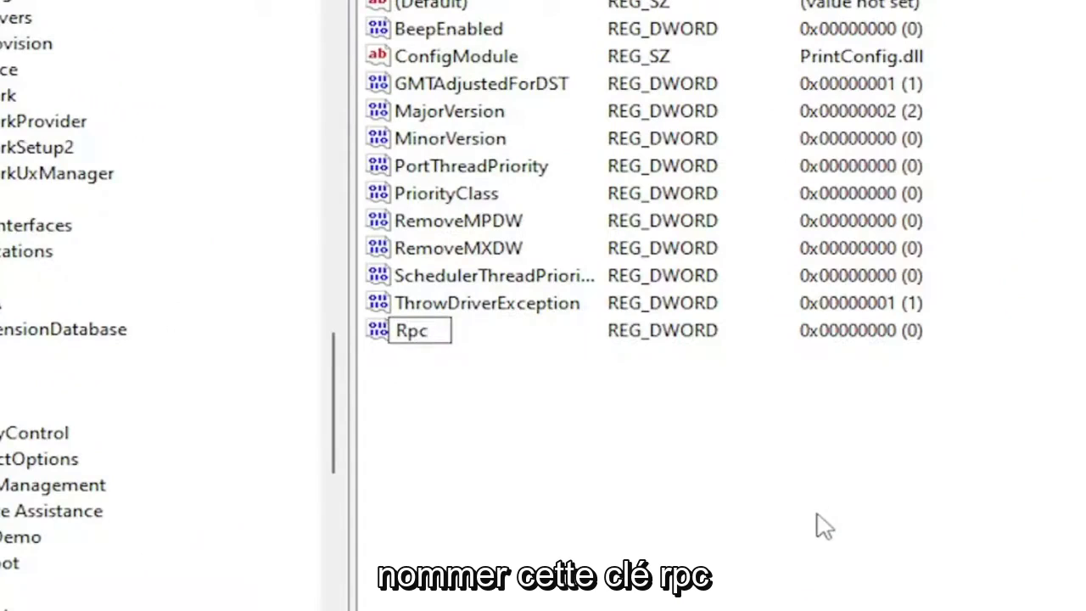
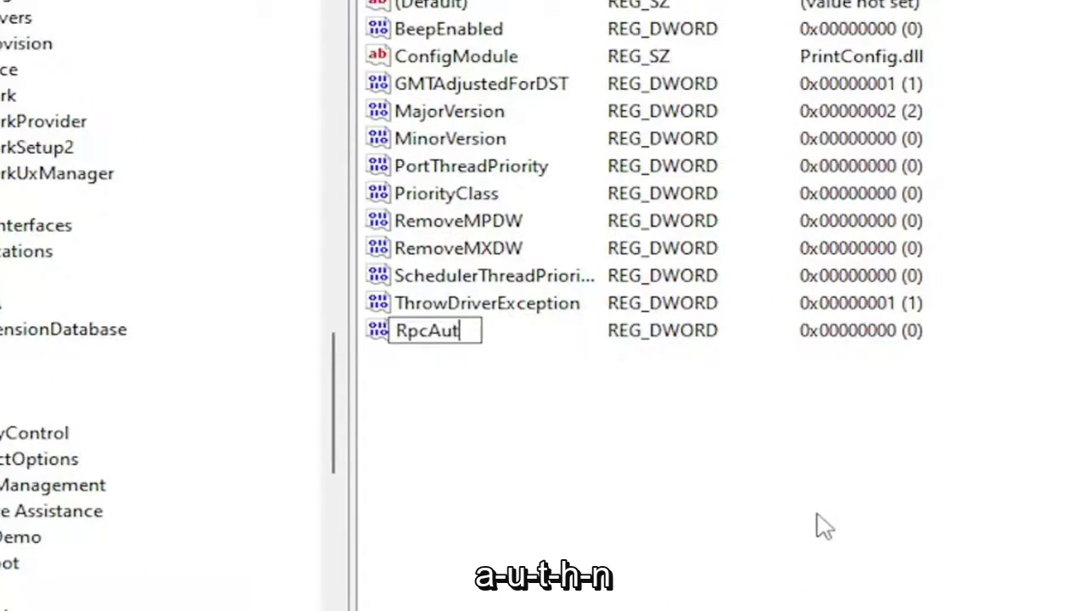
Step: Add a new DWORD (32-bit) value under Print named 'RpcAuthnLevelPrivacyEnabled'
Step: Name the new DWORD value RpcAuthnLevelPrivacyEnabled
text(hnLeve)
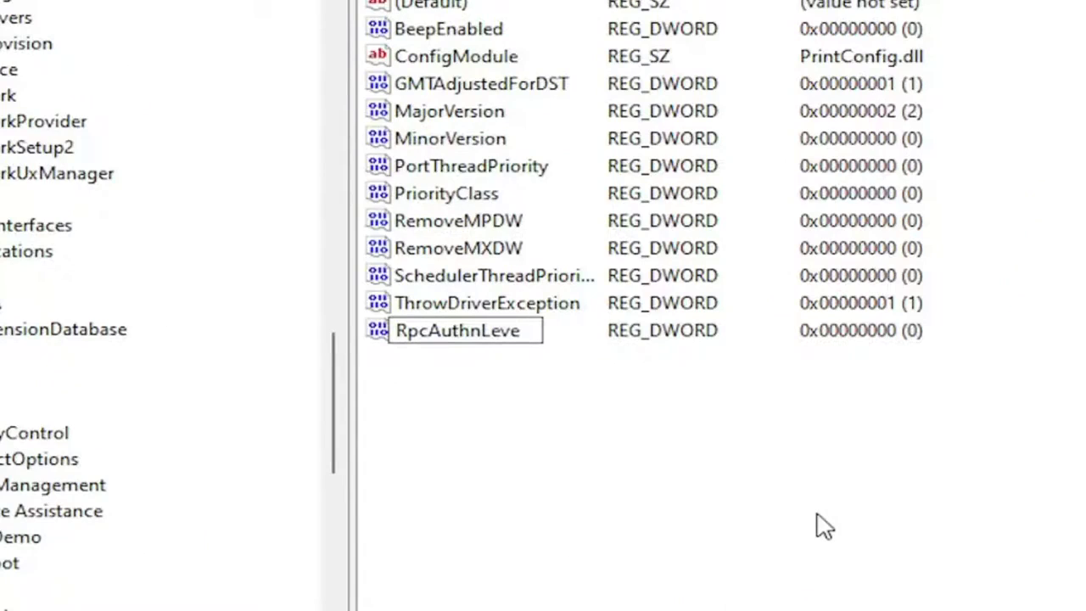
text(lPri)
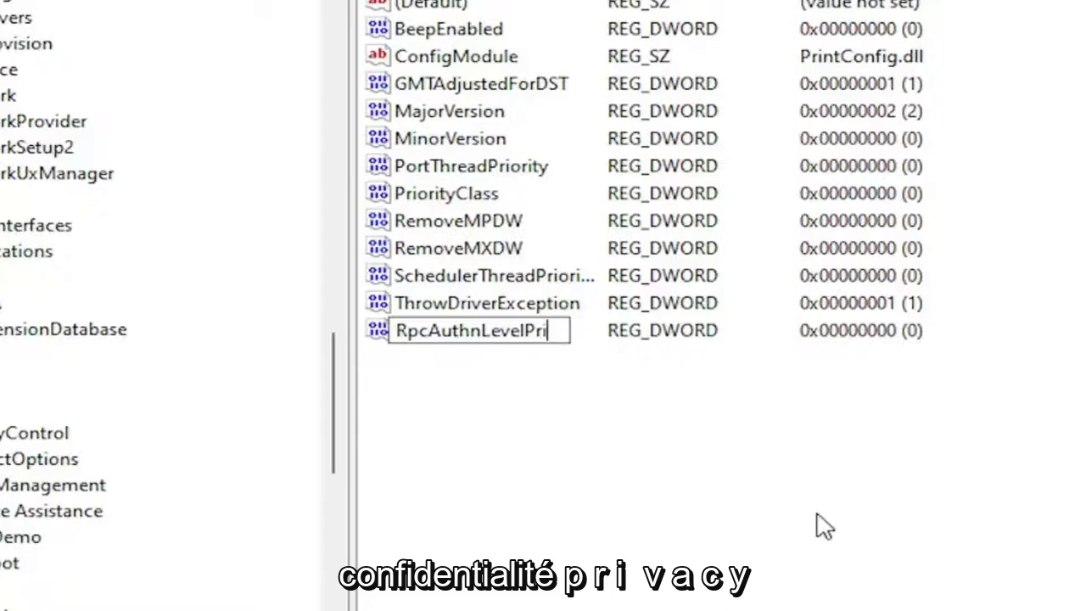
text(vacy)
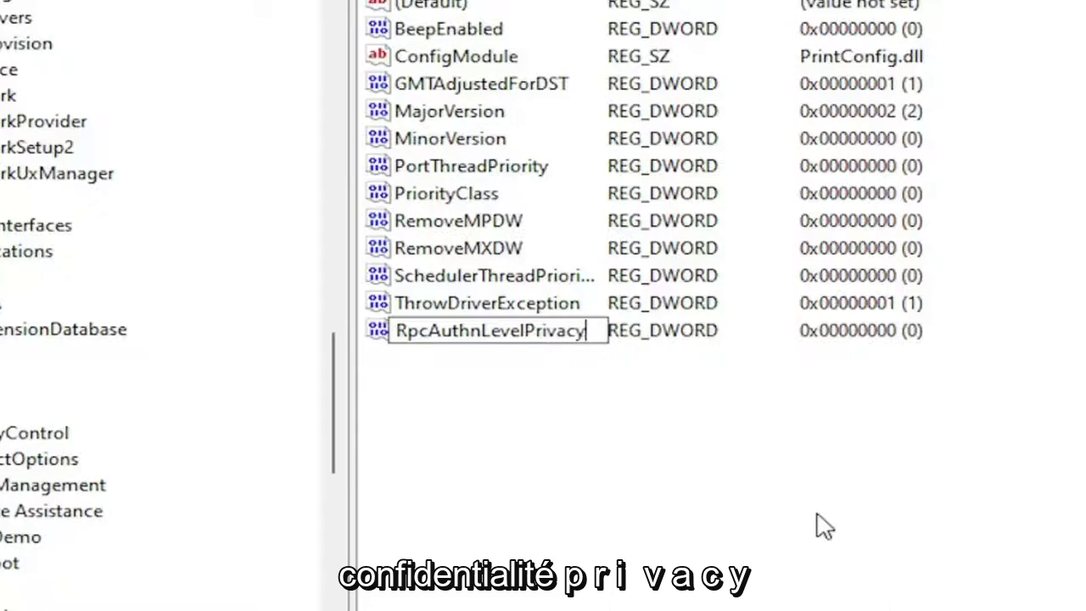
text(Enabled)
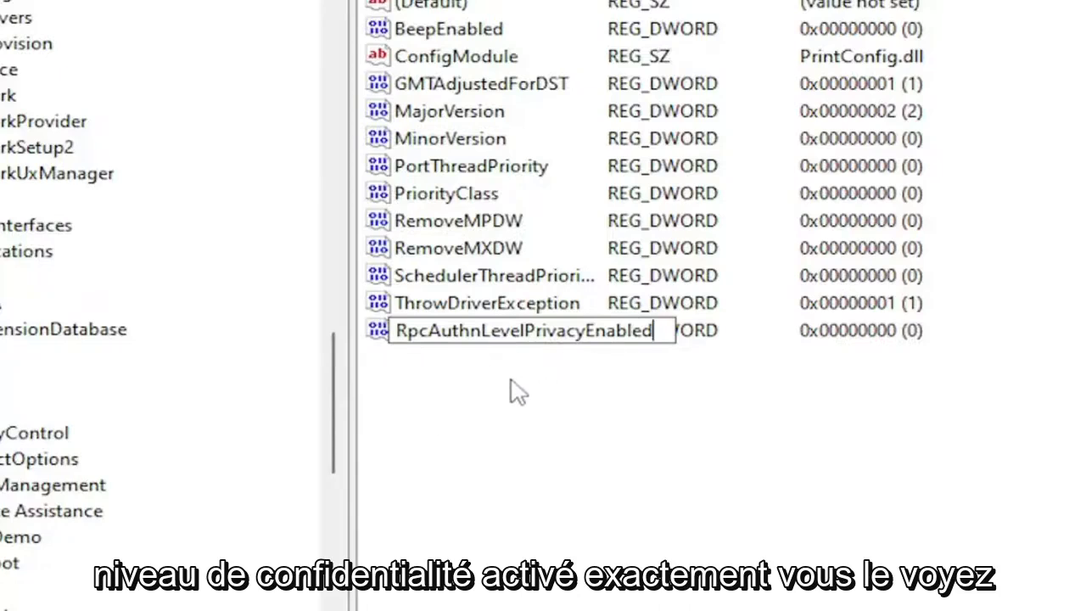
key(Return)
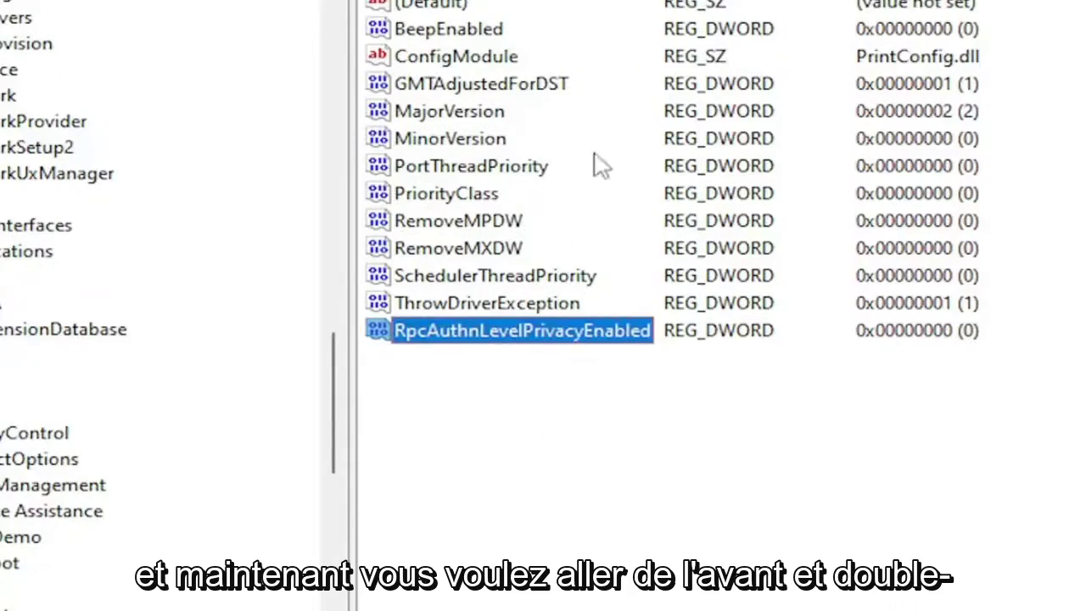
Step: Set RpcAuthnLevelPrivacyEnabled's value data to 0
click(527, 372)
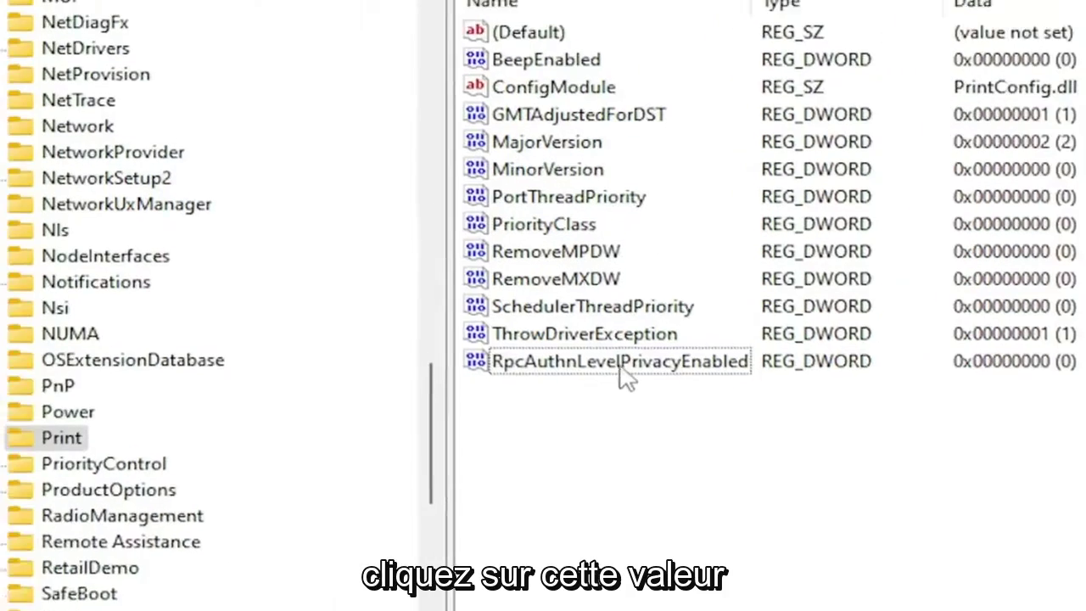
double_click(619, 371)
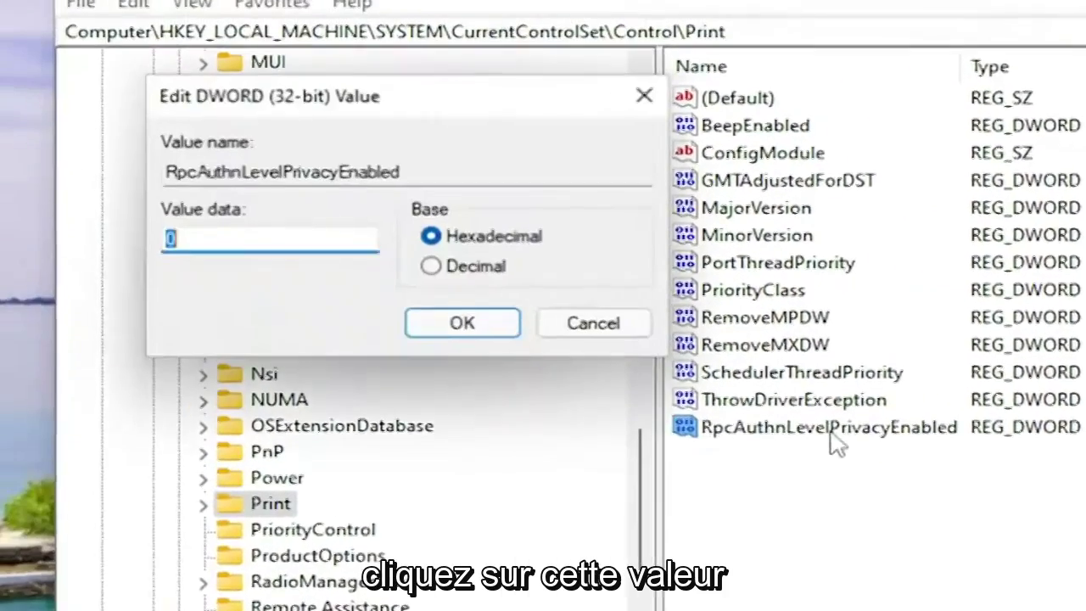
text(0)
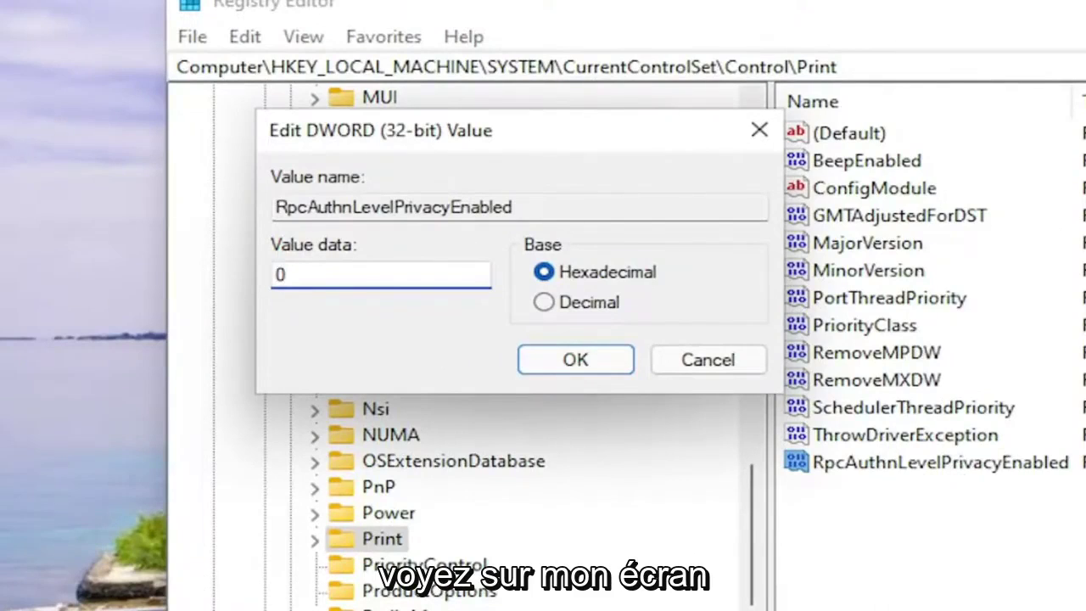
click(599, 361)
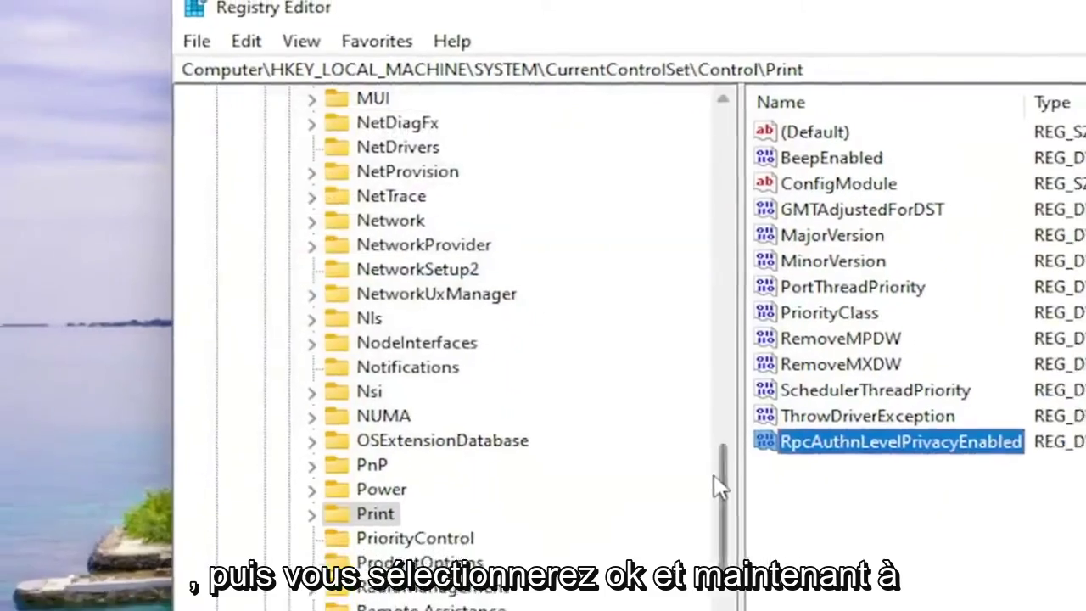
Step: Collapse the Control, CurrentControlSet, SYSTEM and HKEY_LOCAL_MACHINE branches back to the tree's top
drag(716, 487, 719, 119)
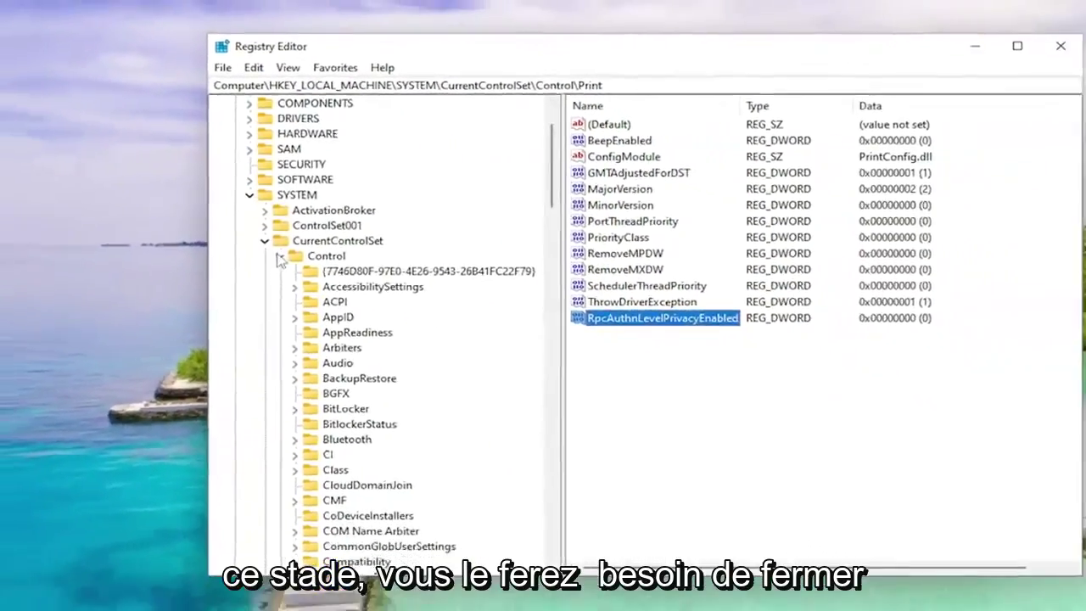
click(279, 255)
click(265, 240)
click(249, 194)
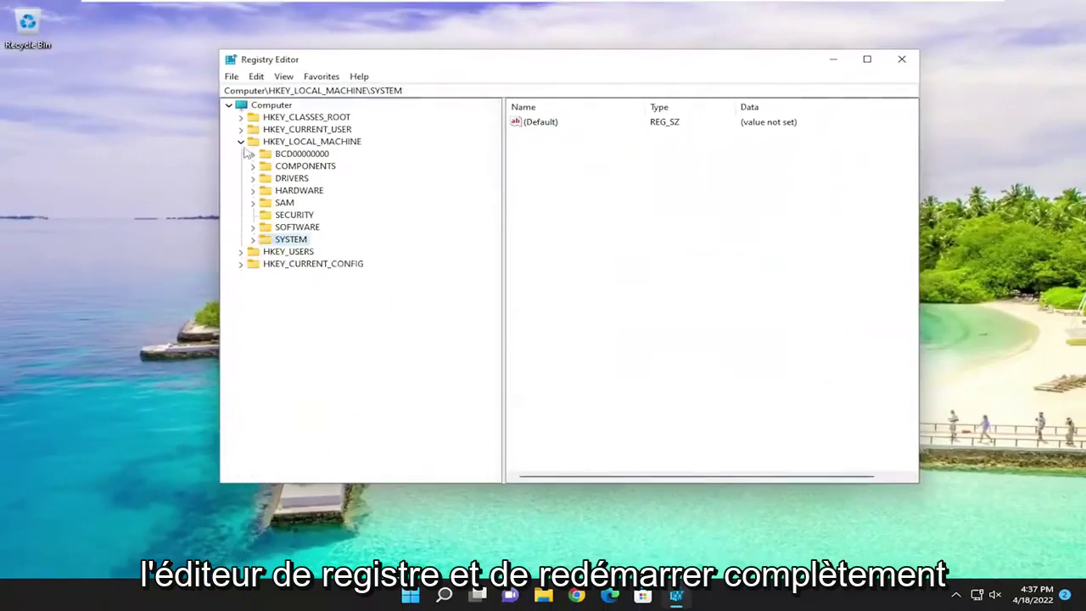
click(241, 141)
click(271, 106)
Step: Close Registry Editor and bring up the Start menu's Shut down or sign out options
click(901, 59)
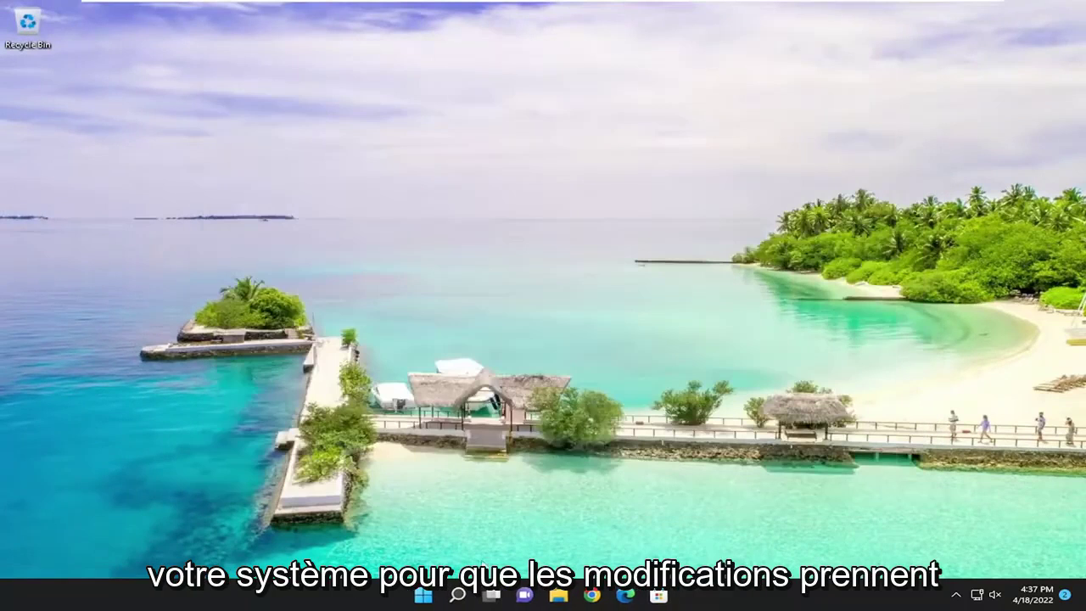
right_click(426, 594)
mouse_move(460, 541)
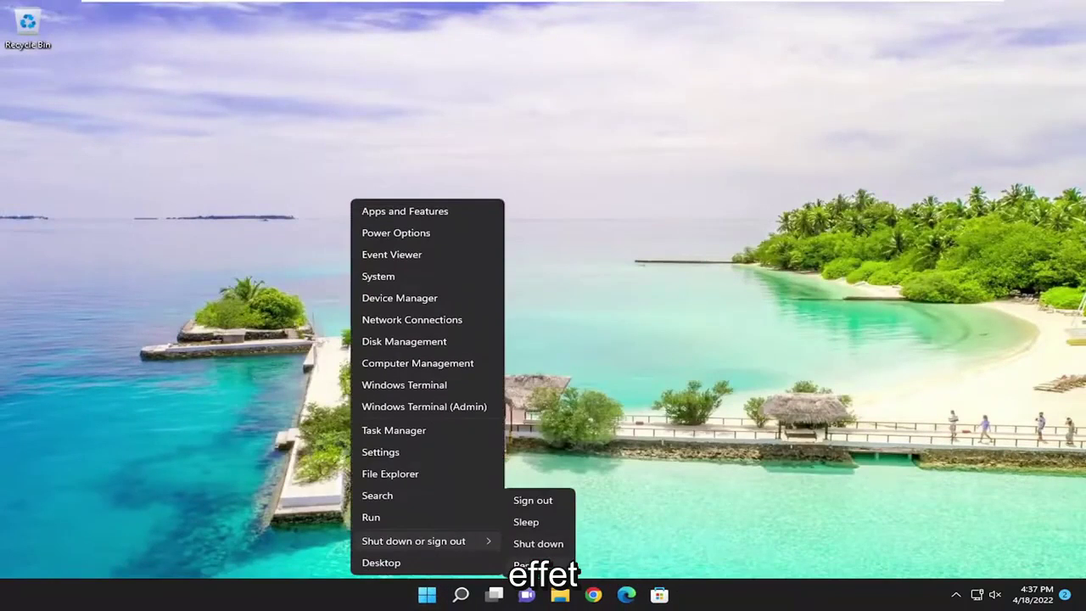